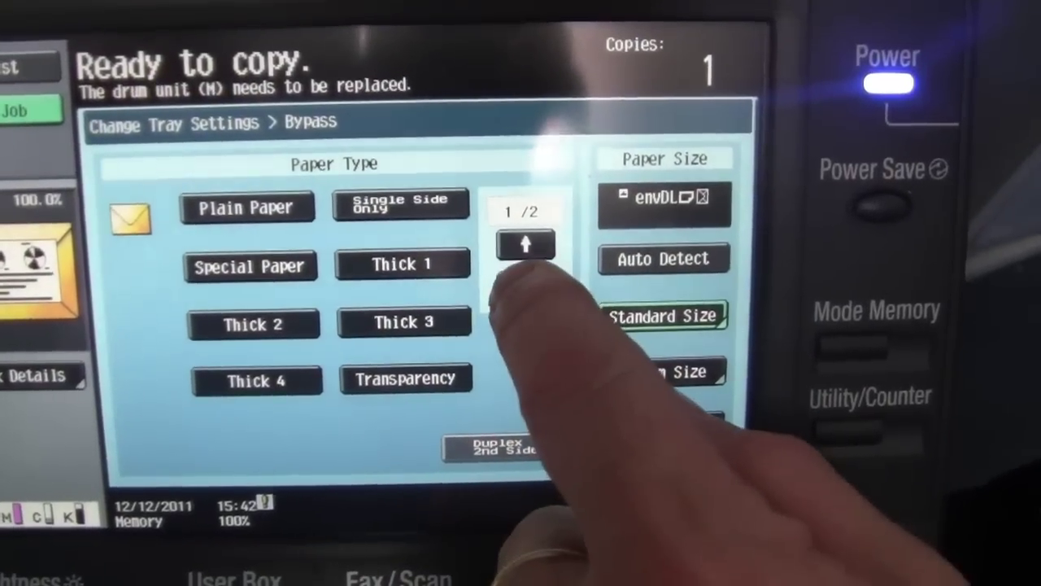
pyautogui.click(525, 290)
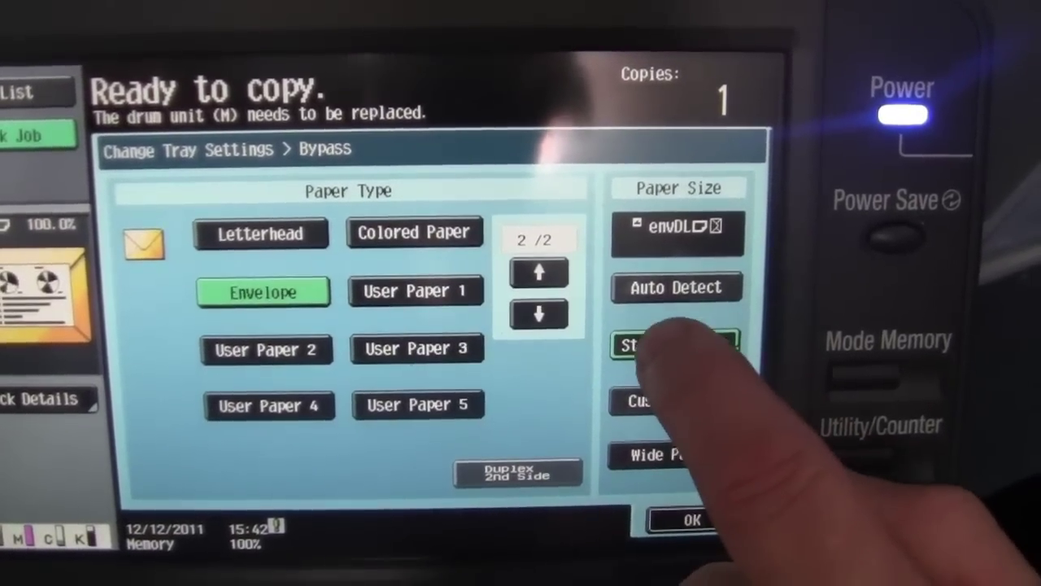
pyautogui.click(661, 346)
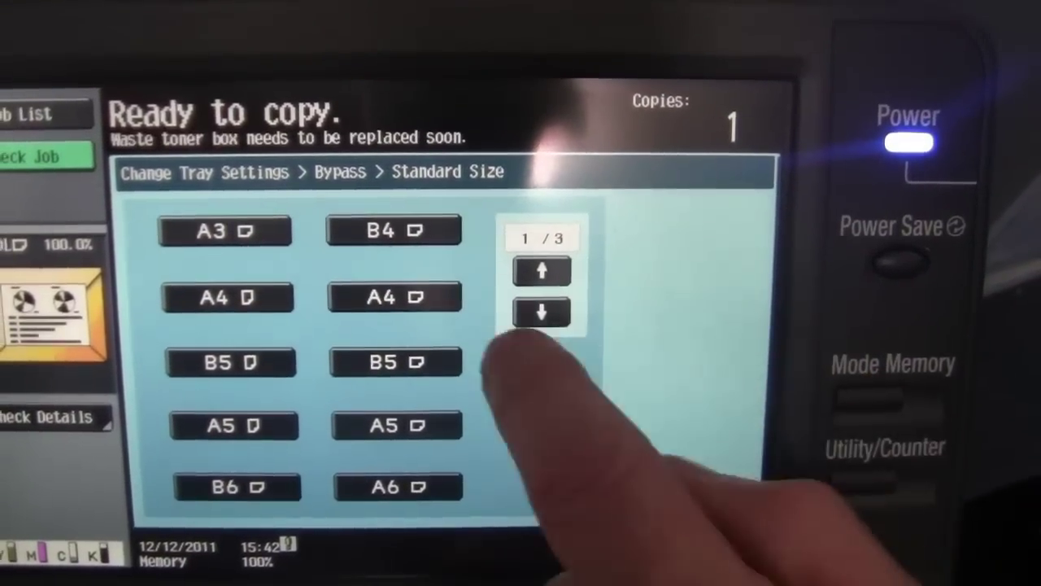
pyautogui.click(537, 317)
pyautogui.click(536, 316)
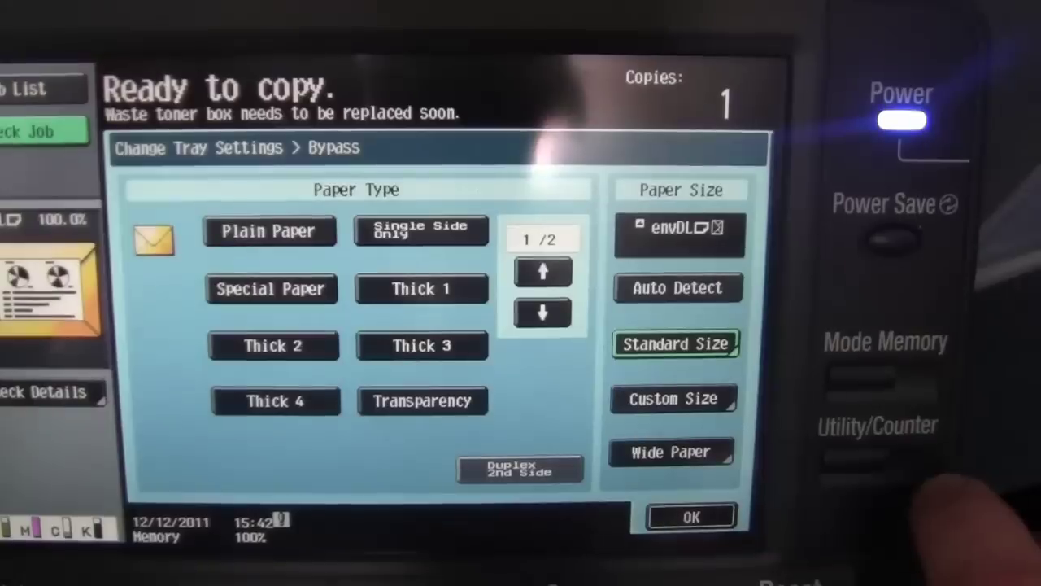
pyautogui.click(694, 518)
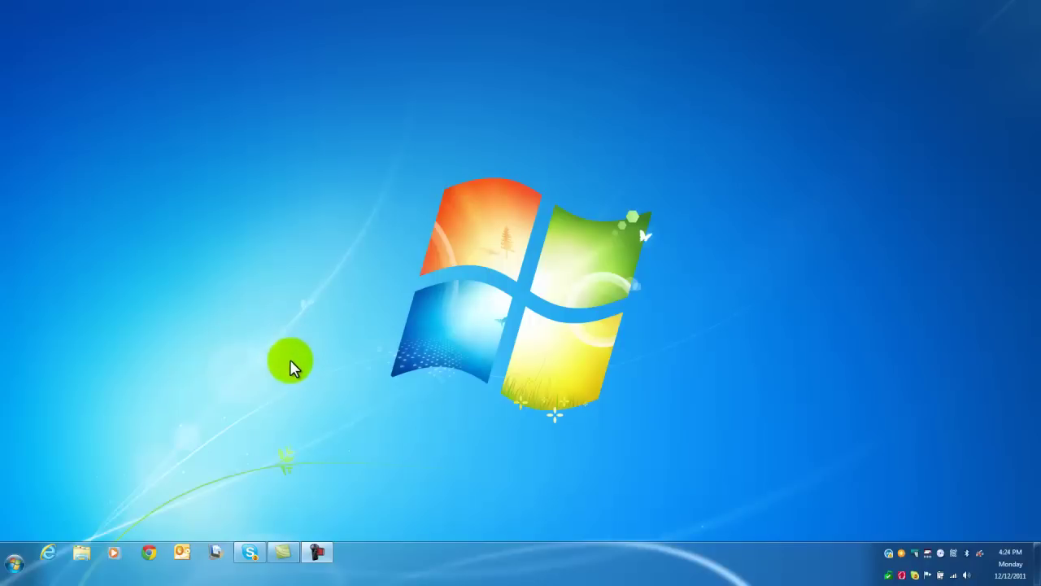
# Start Microsoft Word 2010 and maximize its blank document window
pyautogui.click(13, 560)
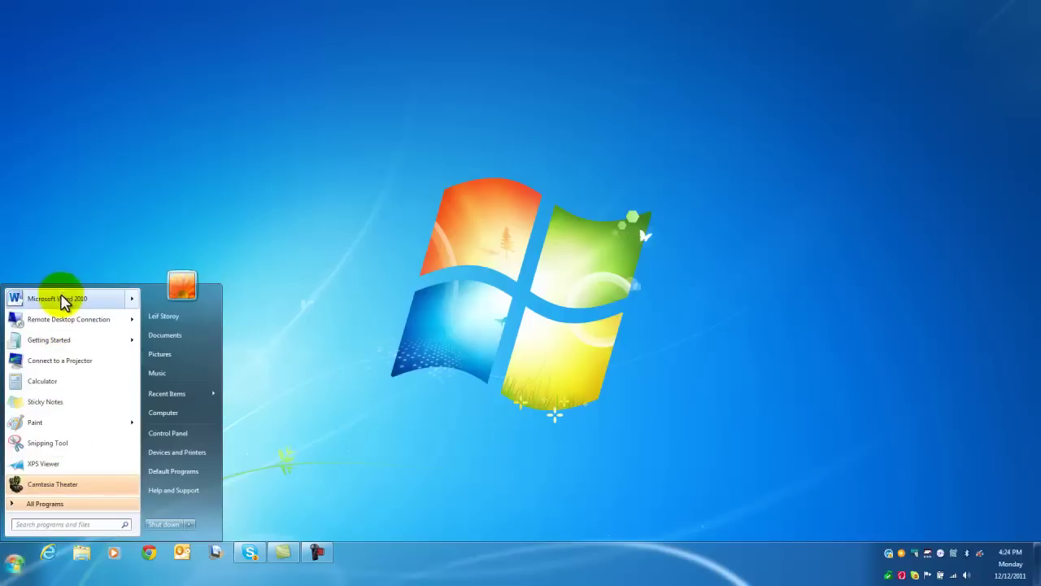
pyautogui.click(64, 299)
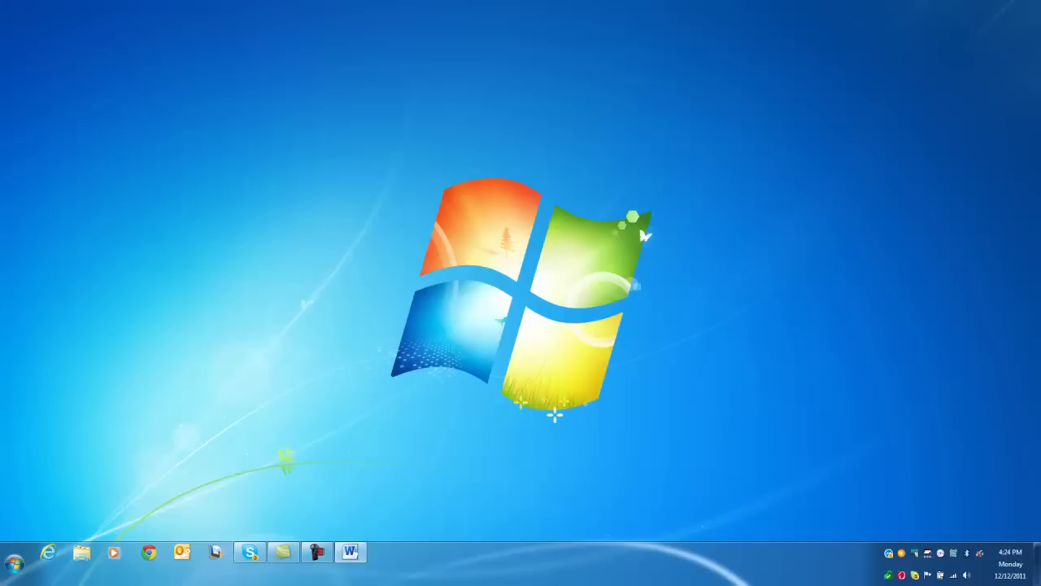
pyautogui.moveTo(525, 16); pyautogui.dragTo(565, 98)
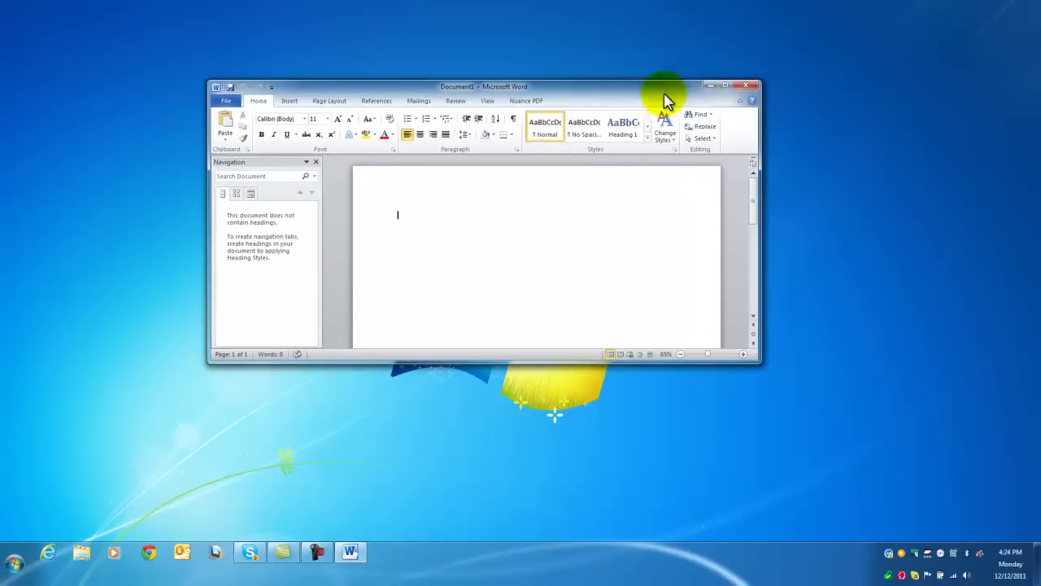
pyautogui.click(726, 86)
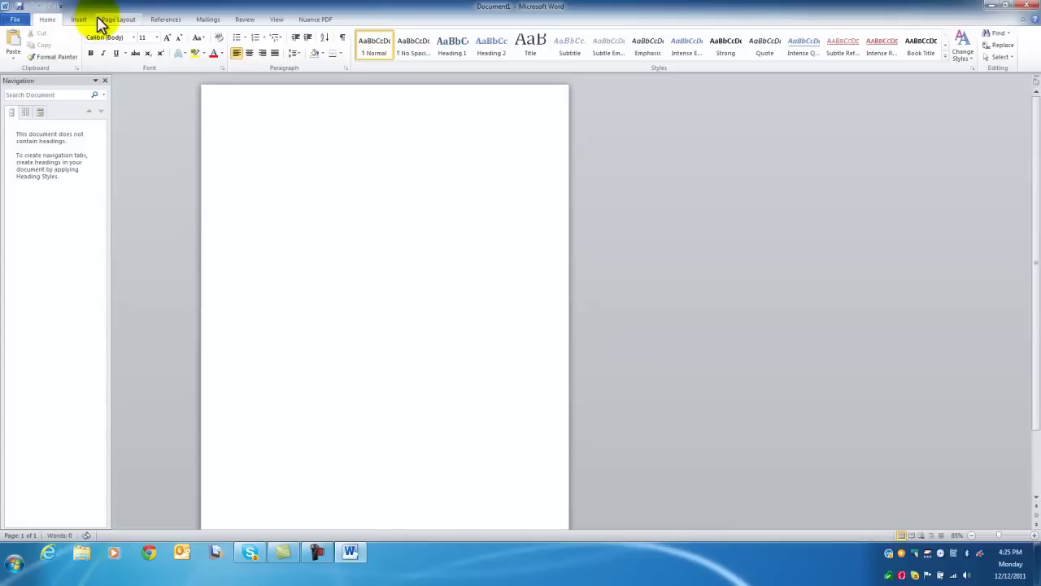
# Set the blank document's paper size to Envelope DL (11 cm x 22 cm) and its orientation to Landscape
pyautogui.click(101, 19)
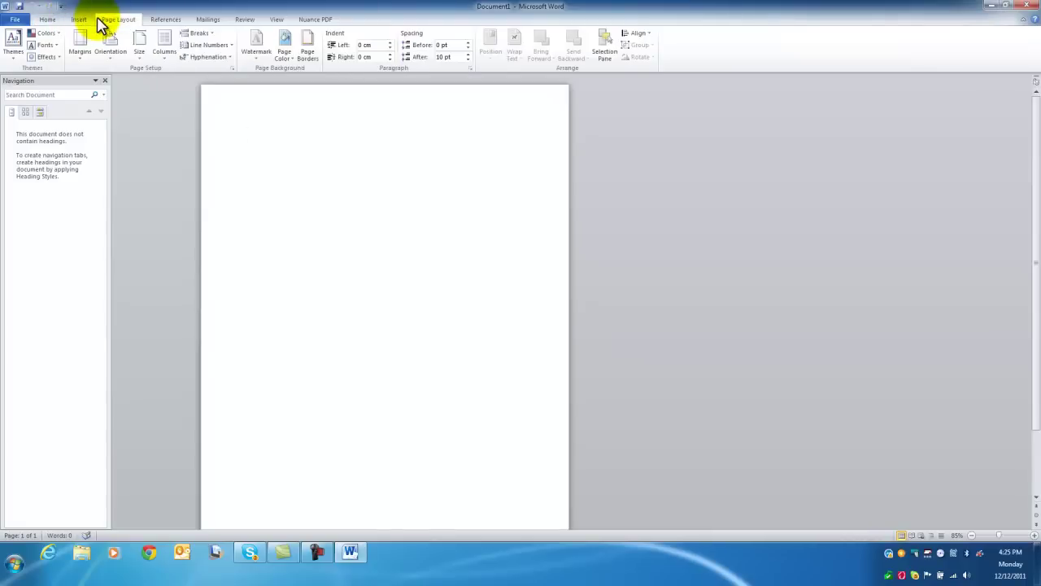
pyautogui.click(140, 56)
pyautogui.scroll(-1, 222, 149)
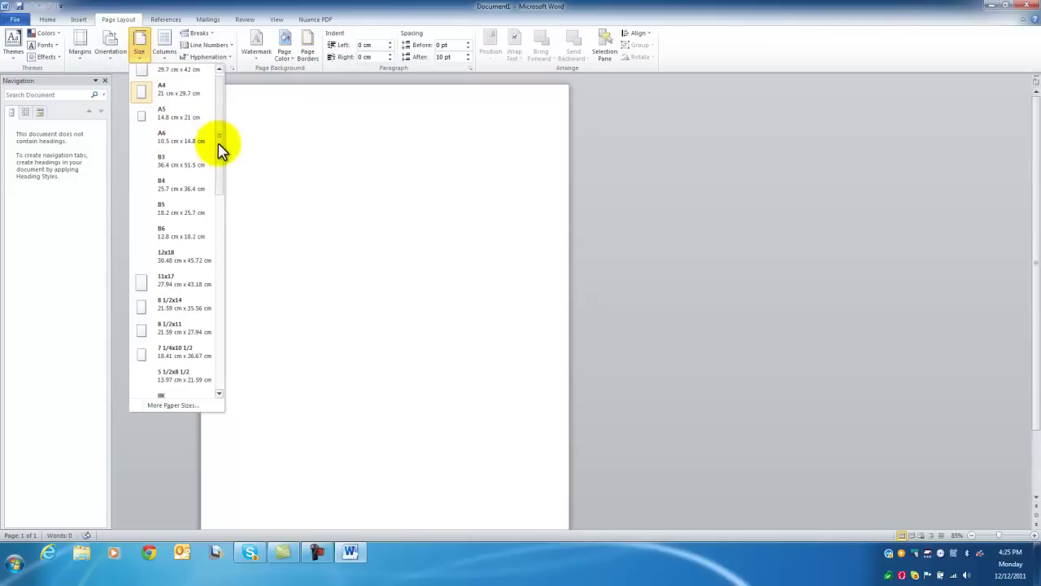
pyautogui.moveTo(221, 148); pyautogui.dragTo(224, 263)
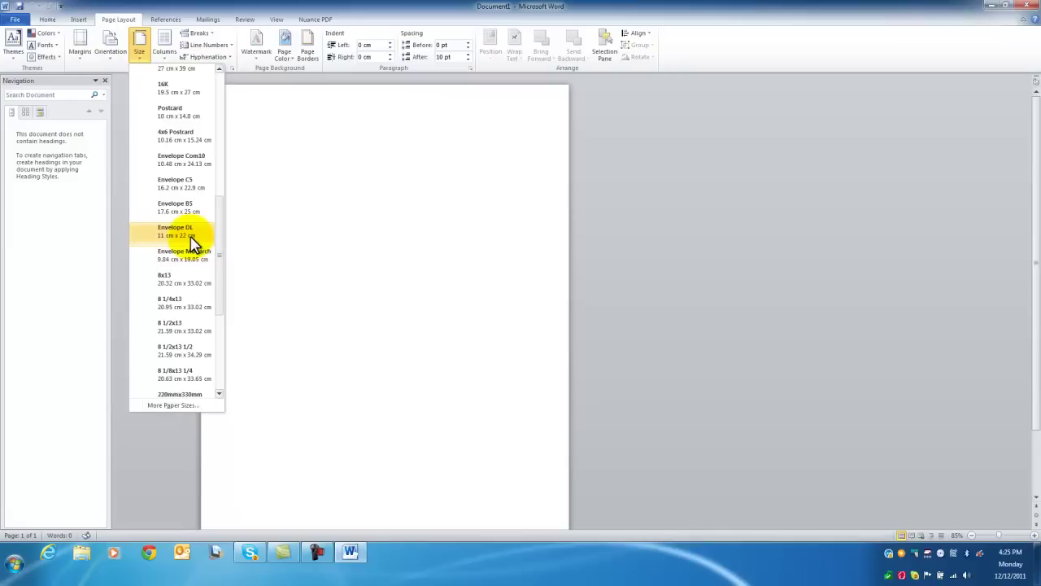
pyautogui.click(191, 237)
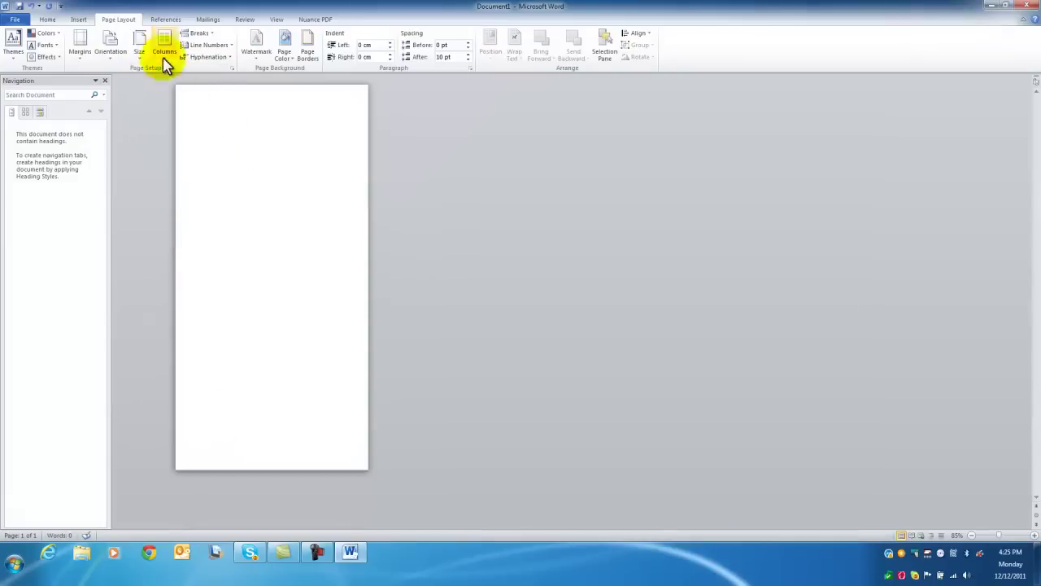
pyautogui.click(106, 64)
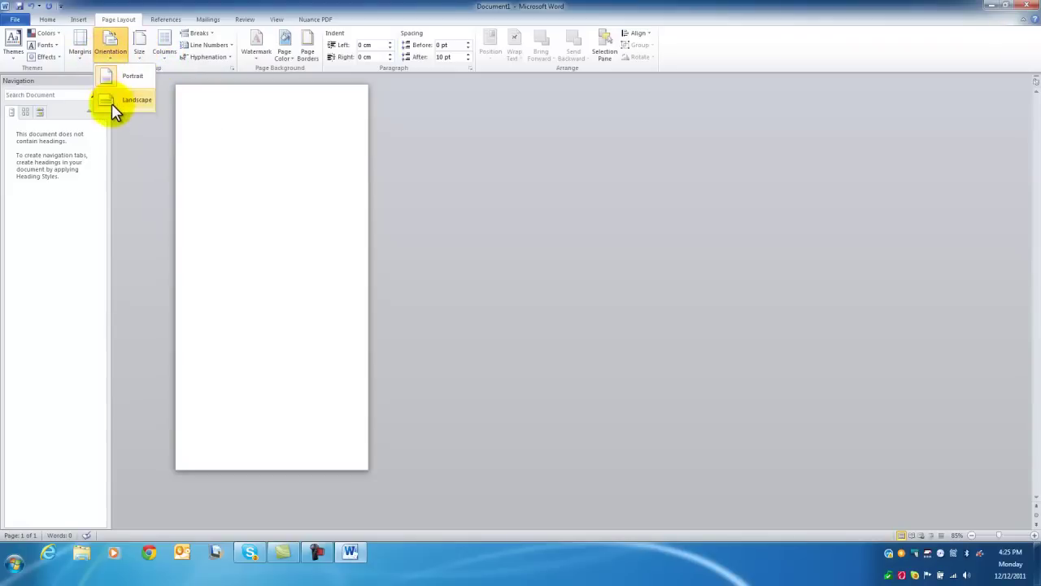
pyautogui.click(111, 104)
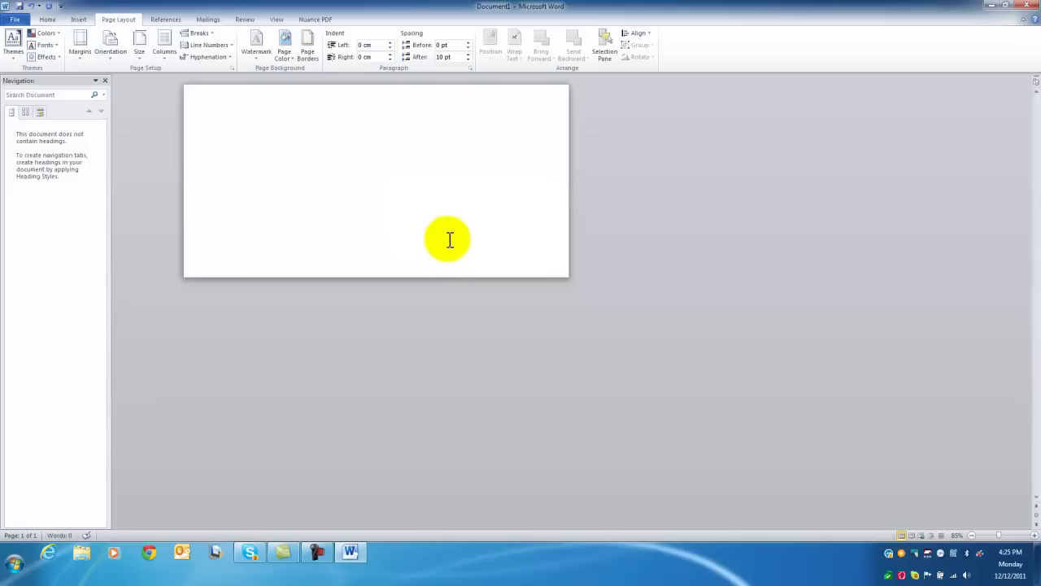
# Enter the placeholder address lines "My Name", "Address" and "PCode" on separate lines of the envelope
pyautogui.write('me ')
pyautogui.write('Address P')
pyautogui.write('Code')
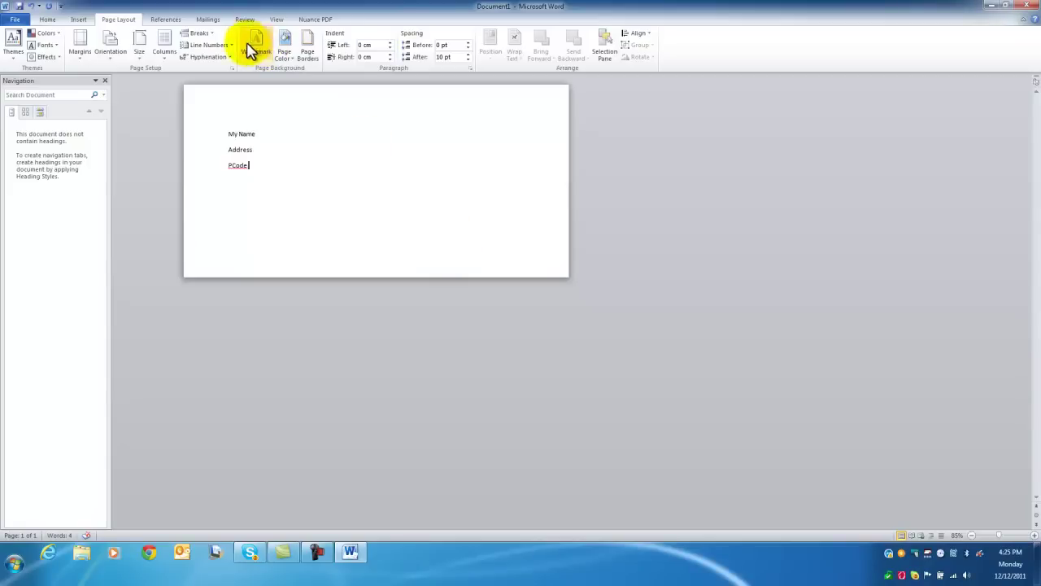
# In the KONICA MINOLTA C360SeriesPCL printer's per-tray paper settings, set the Bypass Tray's paper type to Envelope
pyautogui.click(12, 20)
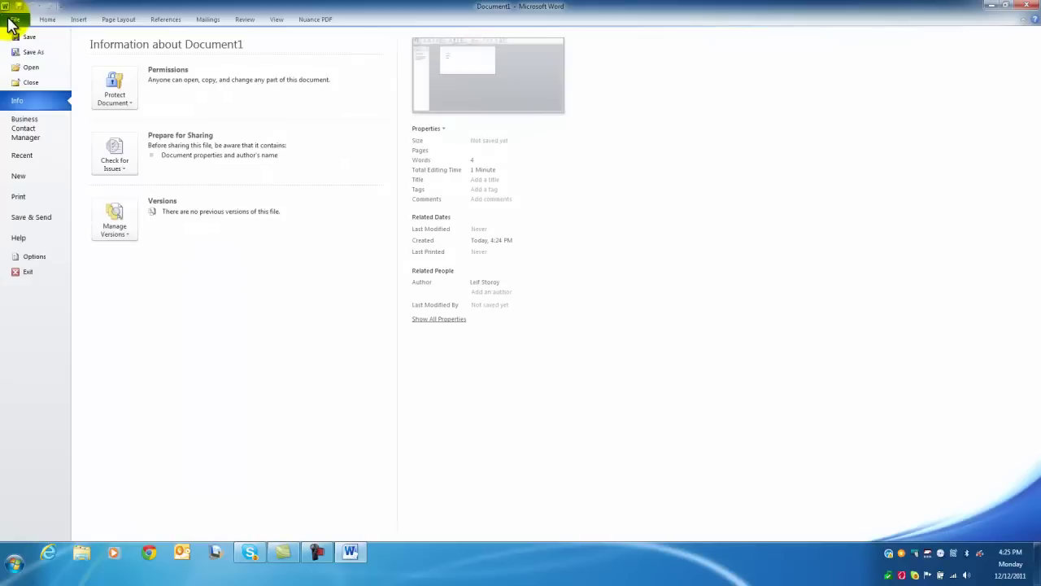
pyautogui.click(17, 198)
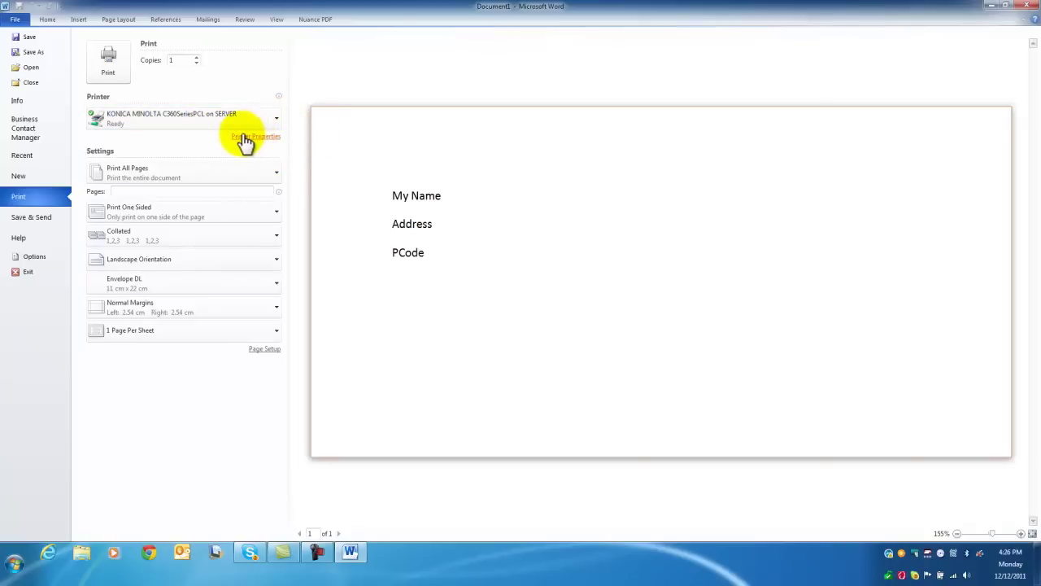
pyautogui.click(245, 138)
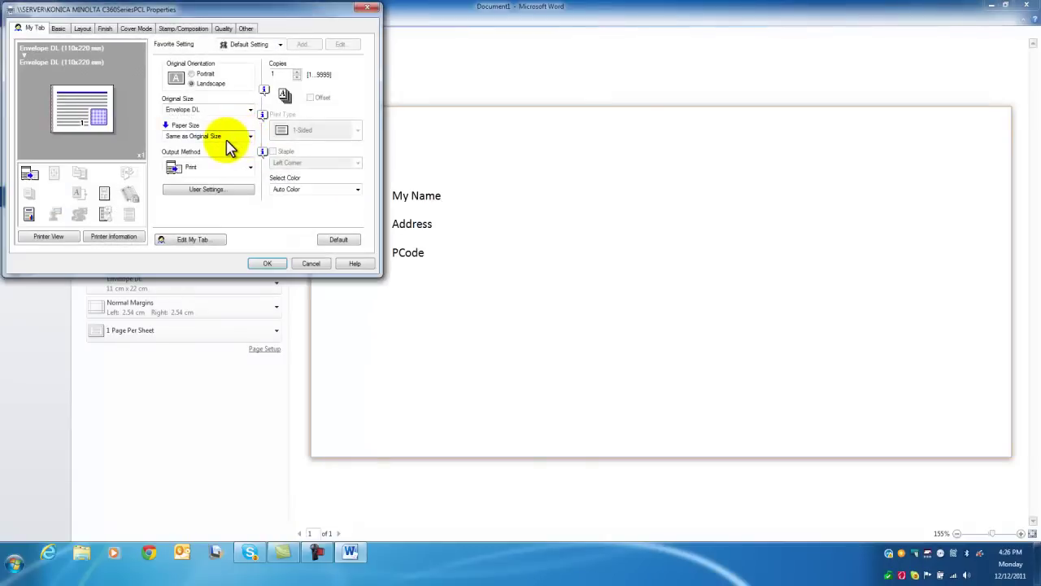
pyautogui.click(62, 30)
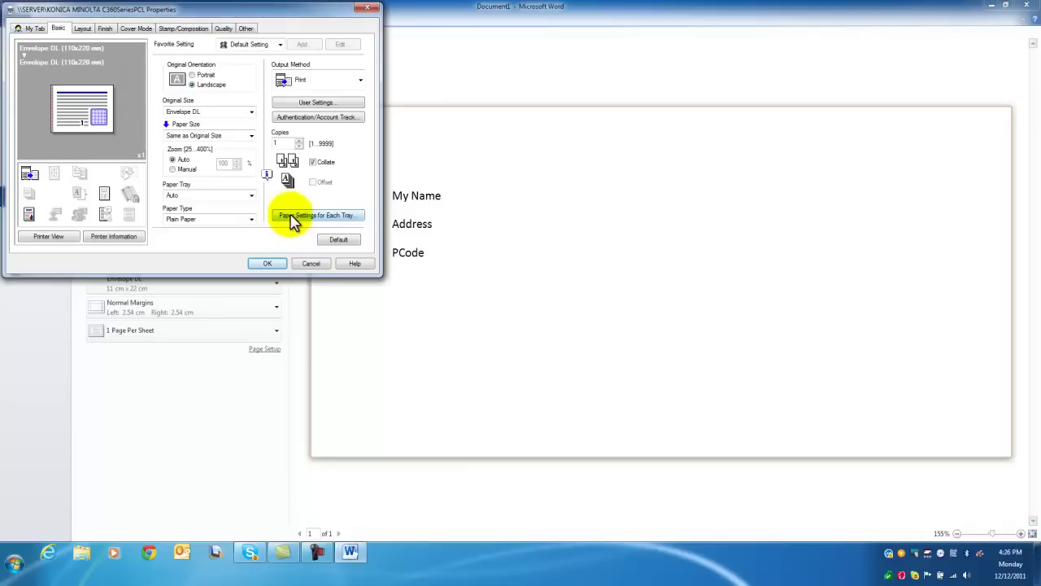
pyautogui.click(294, 218)
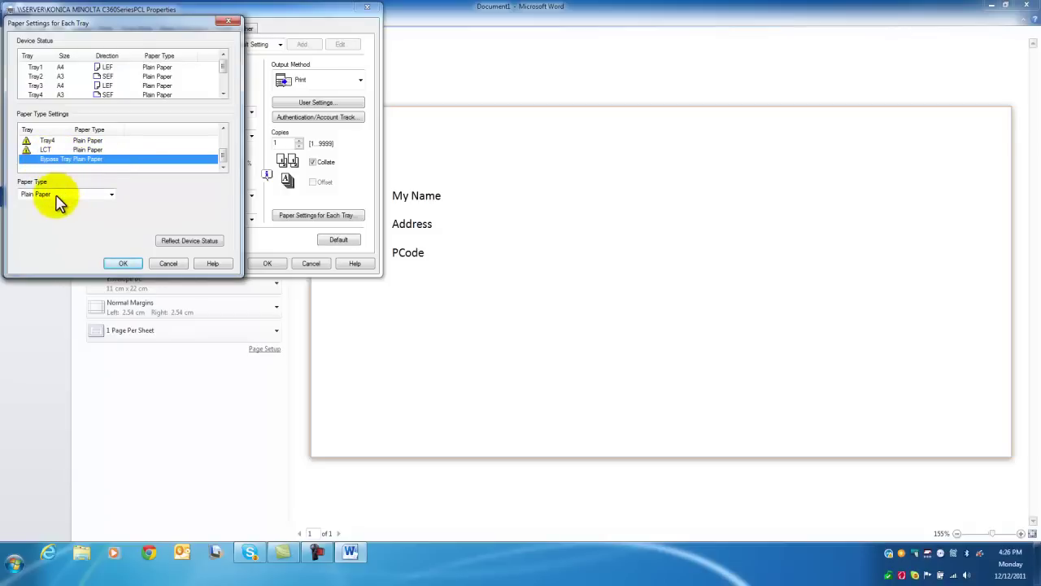
pyautogui.click(57, 202)
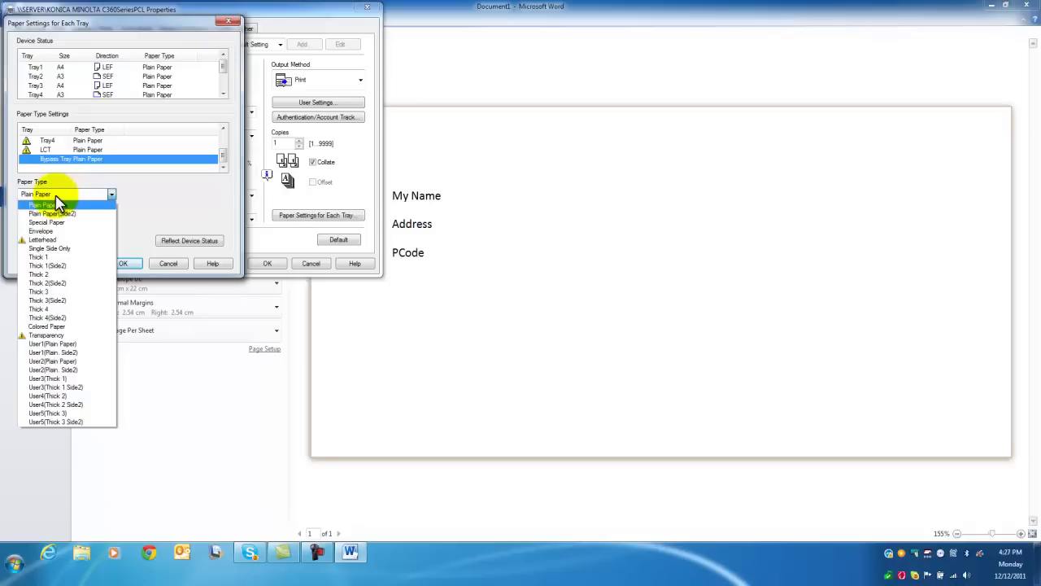
pyautogui.click(40, 231)
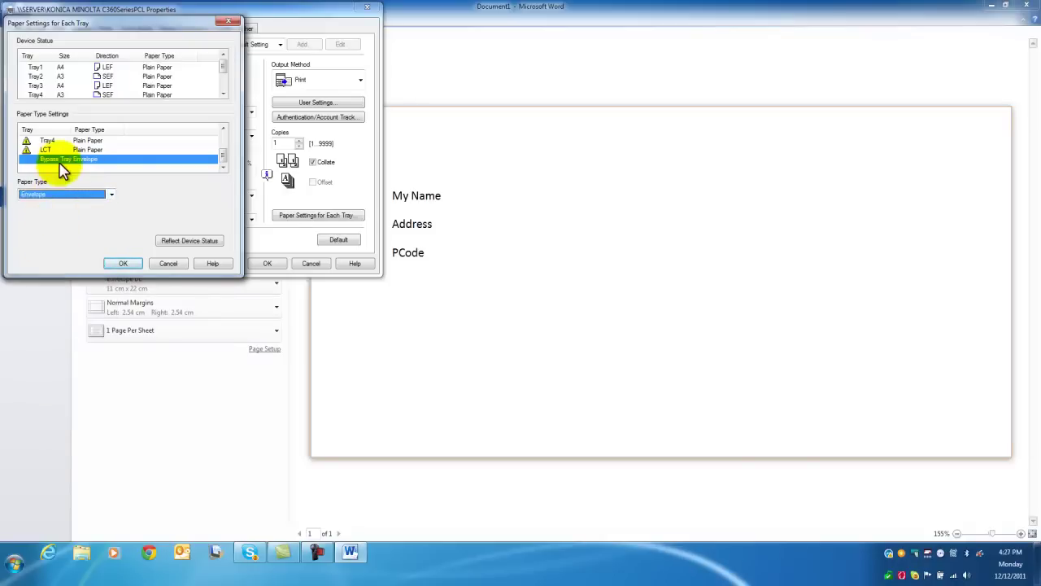
pyautogui.click(112, 265)
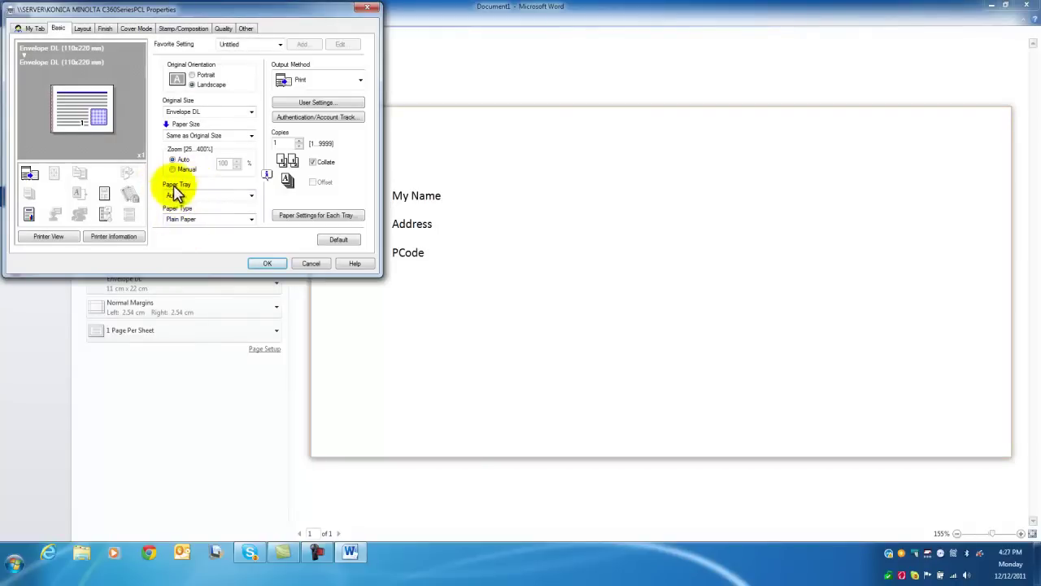
# Choose Bypass Tray as the paper tray for the print job and print the envelope
pyautogui.click(177, 197)
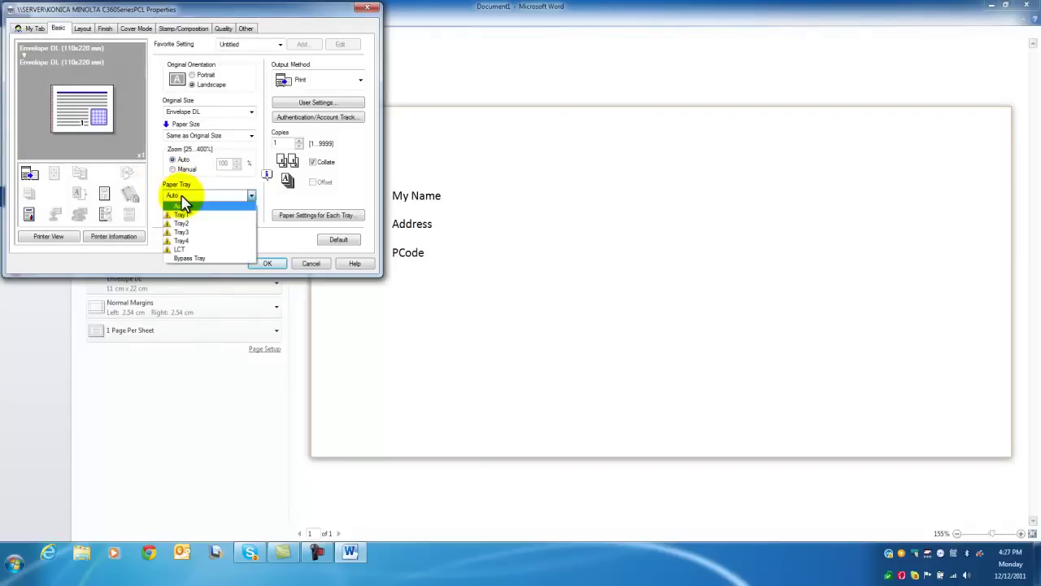
pyautogui.click(185, 259)
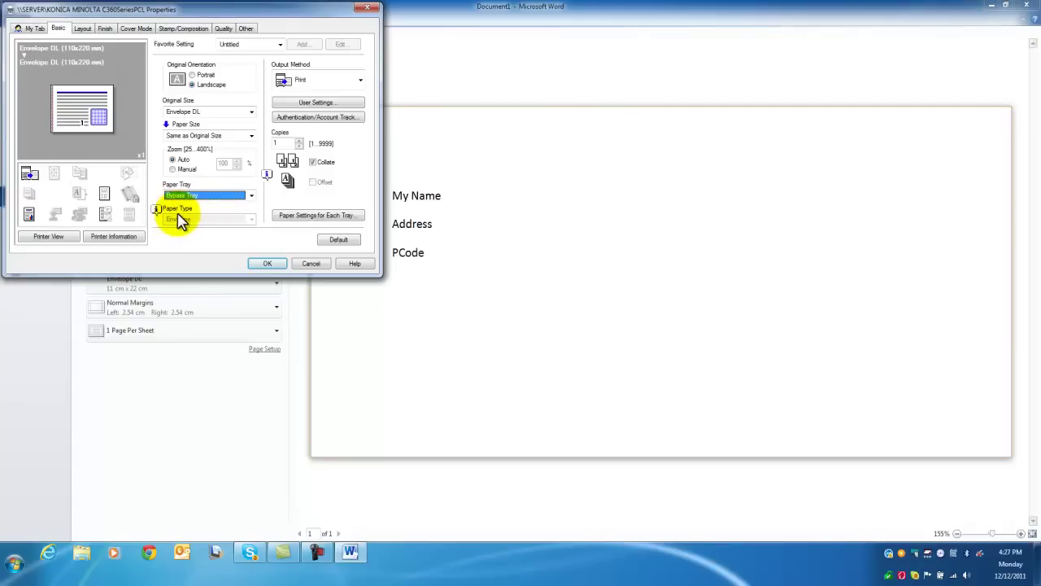
pyautogui.click(273, 264)
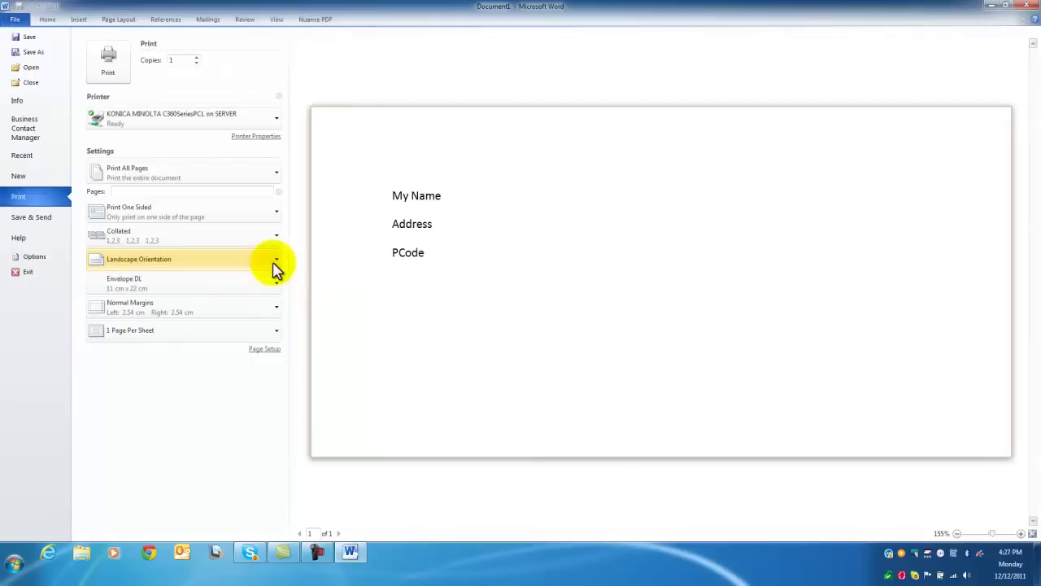
pyautogui.click(111, 73)
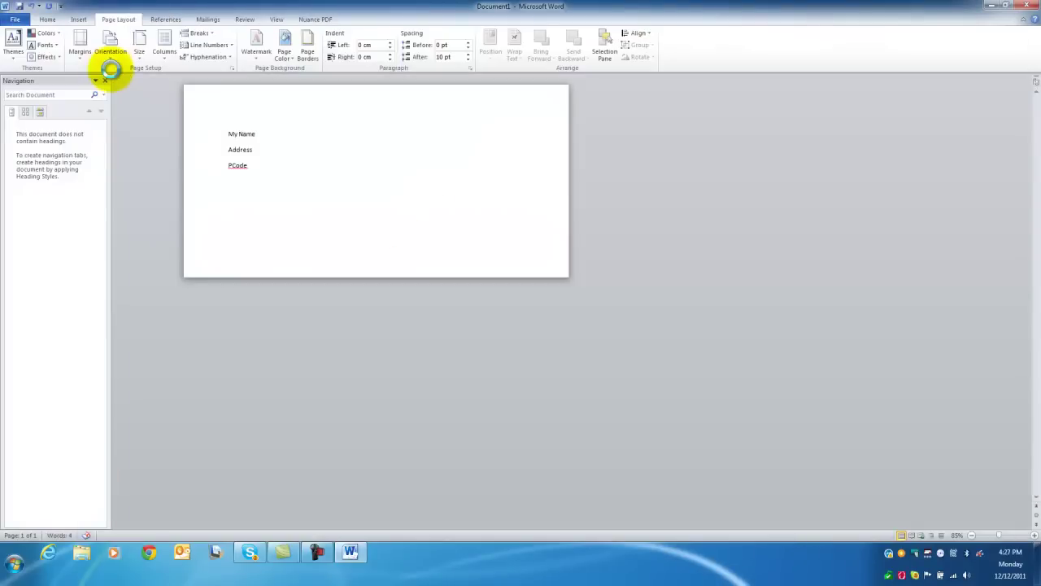